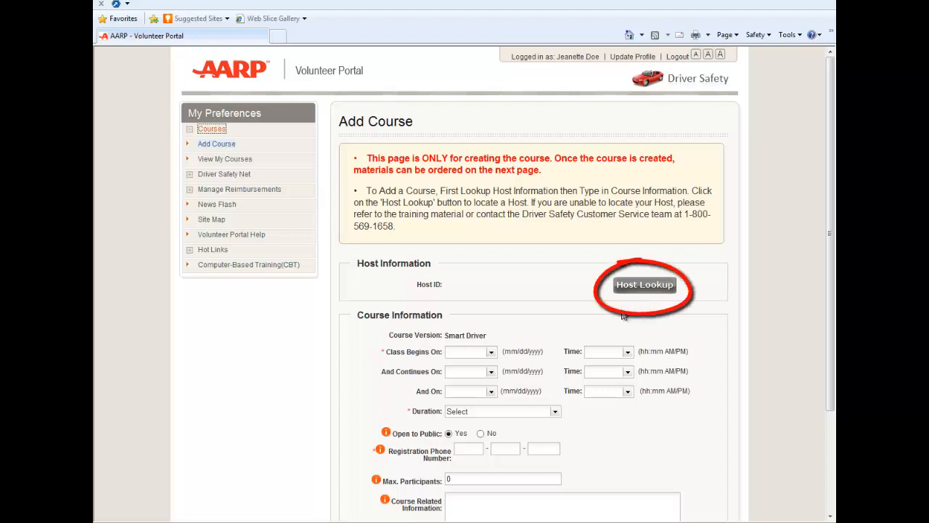
Step: Start a Host Lookup with State District of Columbia and City 'washington'
click(618, 290)
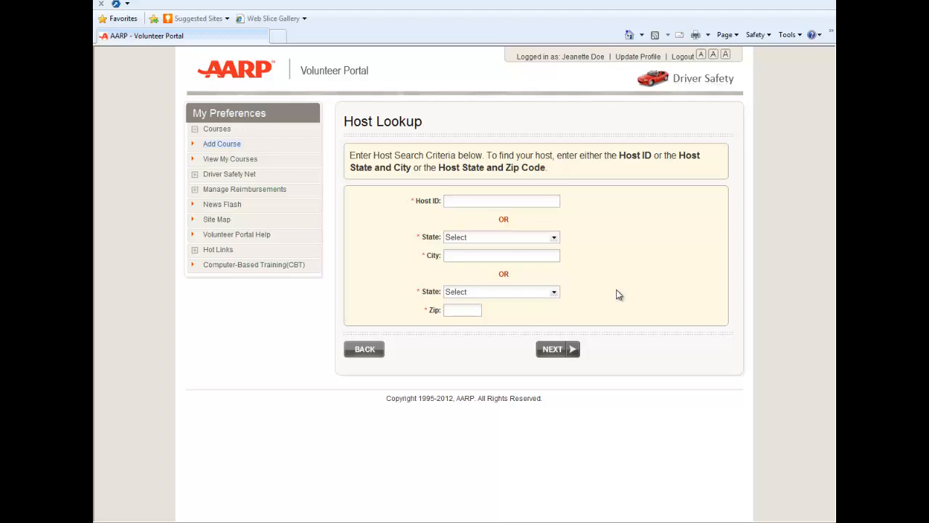
click(556, 240)
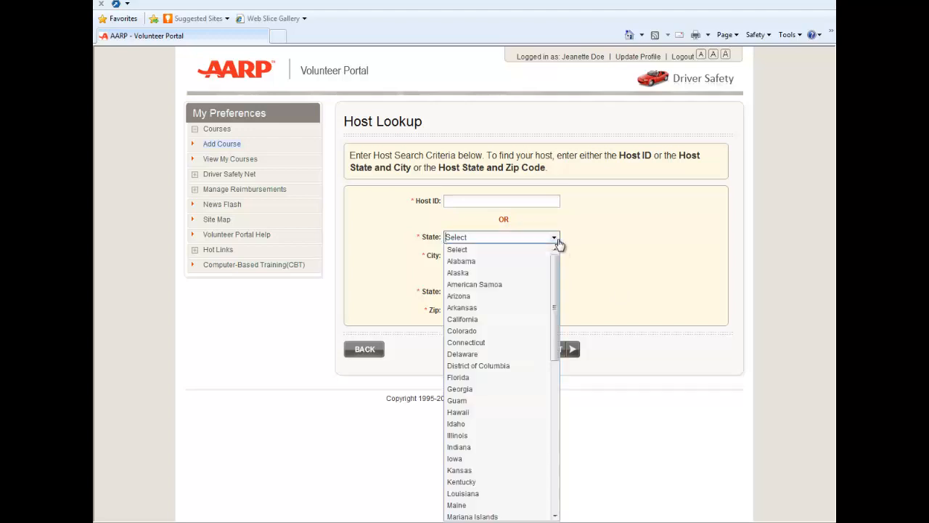
click(526, 375)
click(471, 256)
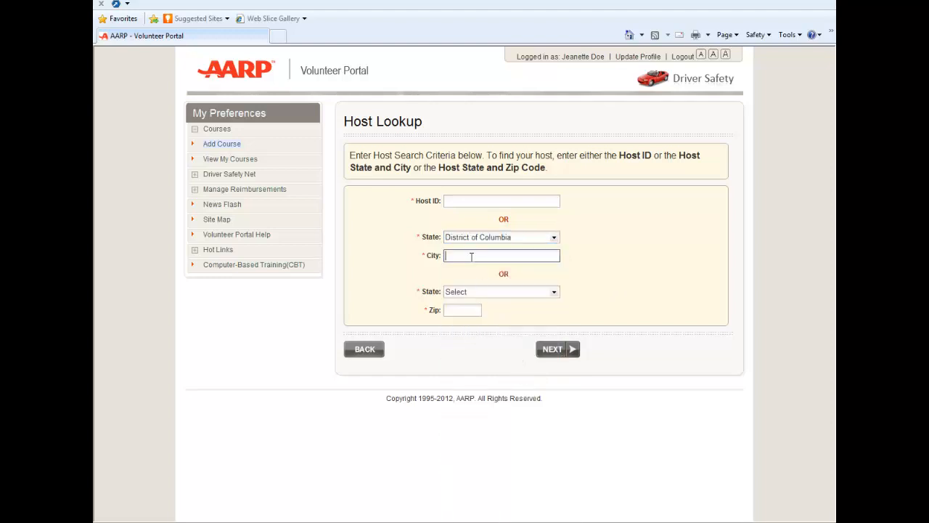
text(washington)
Step: Search hosts and select H00002453, AARP NATIONAL HEADQUARTERS, as the course host
click(555, 352)
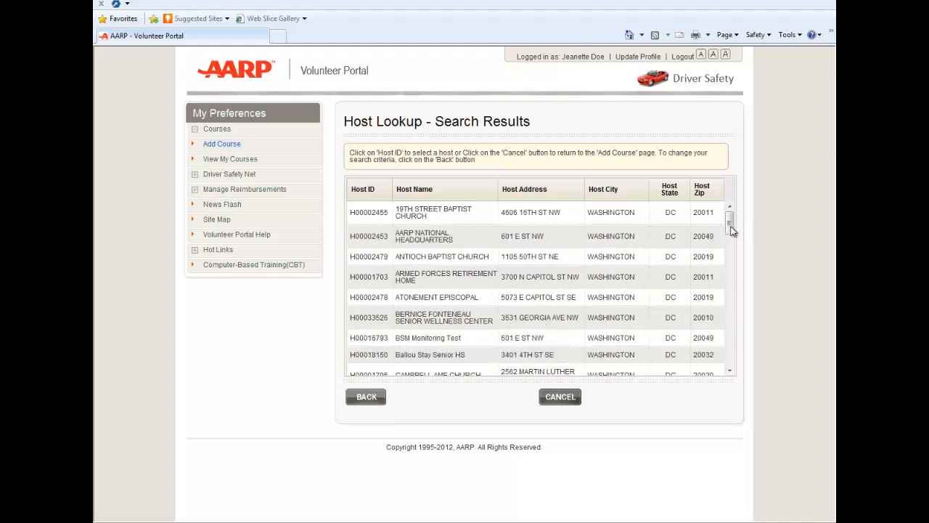
click(381, 240)
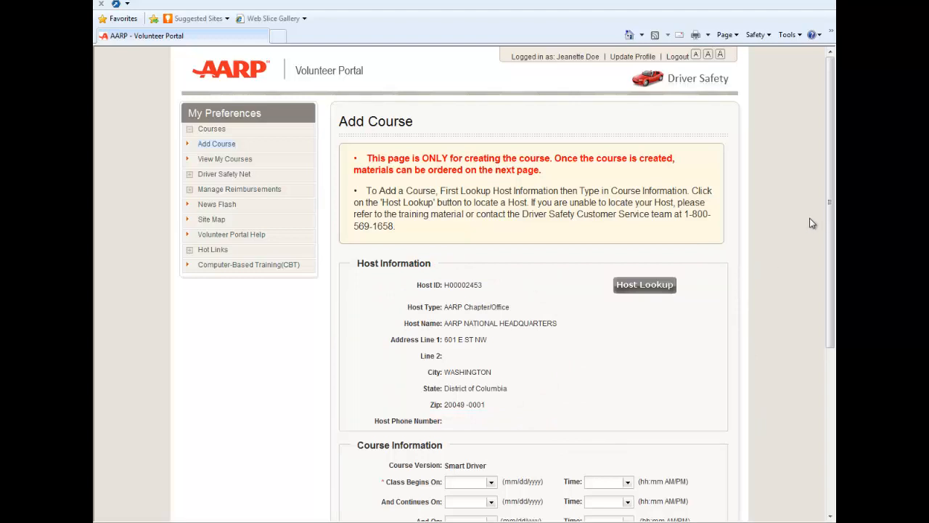
Step: Set the Class Begins On date to June 18, 2014
drag(821, 194, 818, 296)
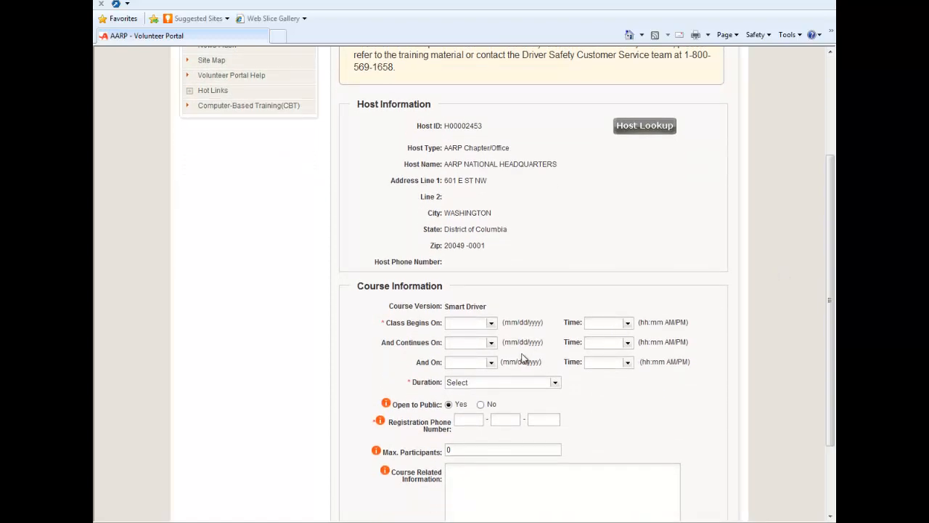
click(477, 322)
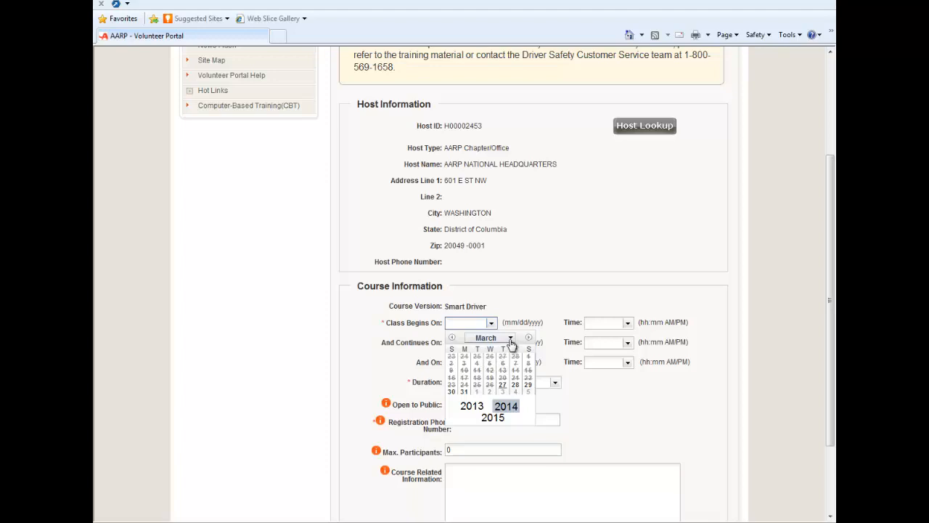
click(510, 339)
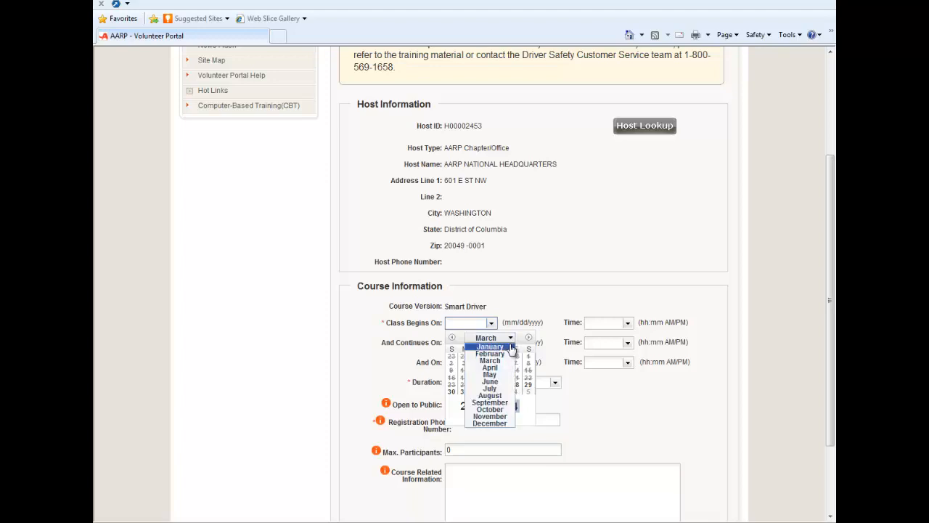
click(489, 382)
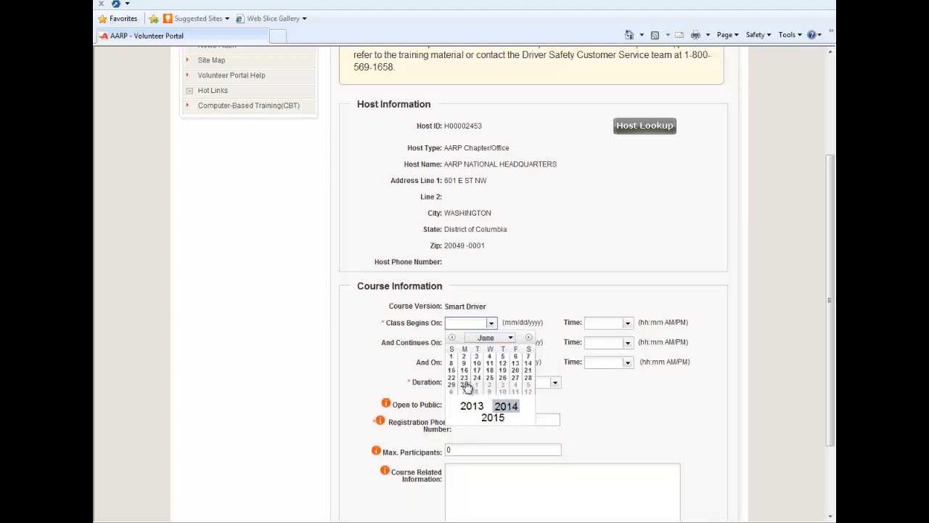
click(495, 371)
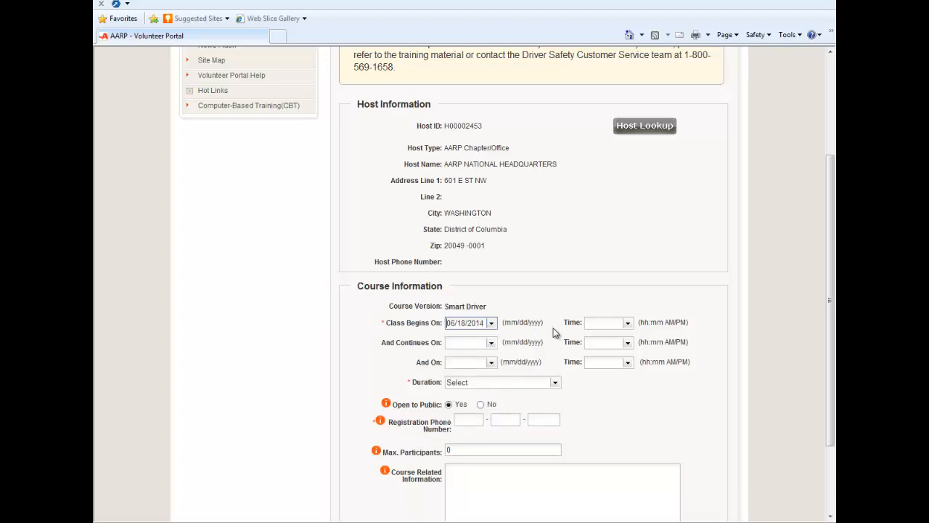
Step: Set the class start time to 1:00 PM
click(628, 323)
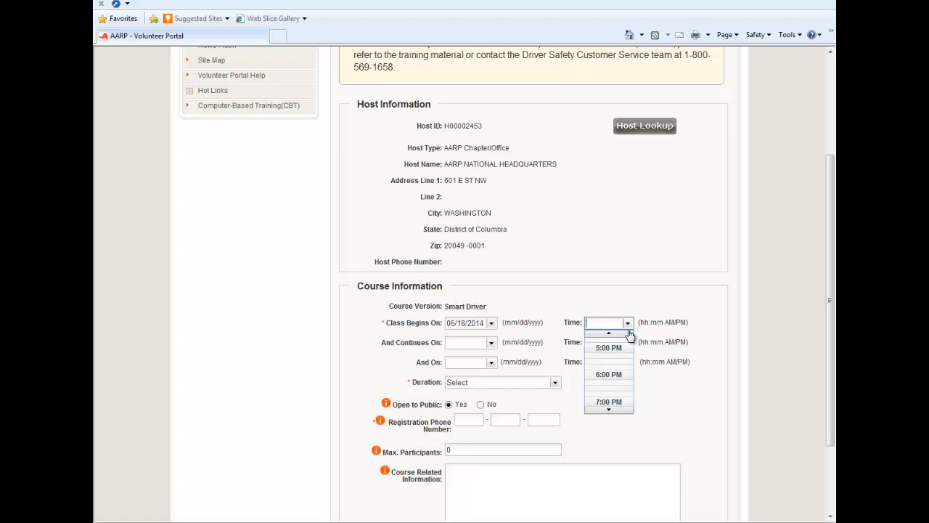
click(615, 411)
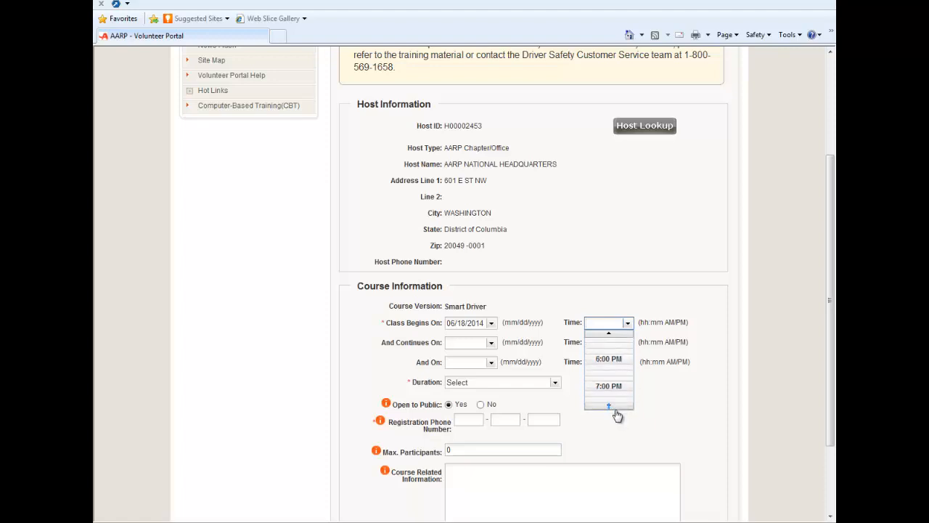
click(614, 406)
click(614, 402)
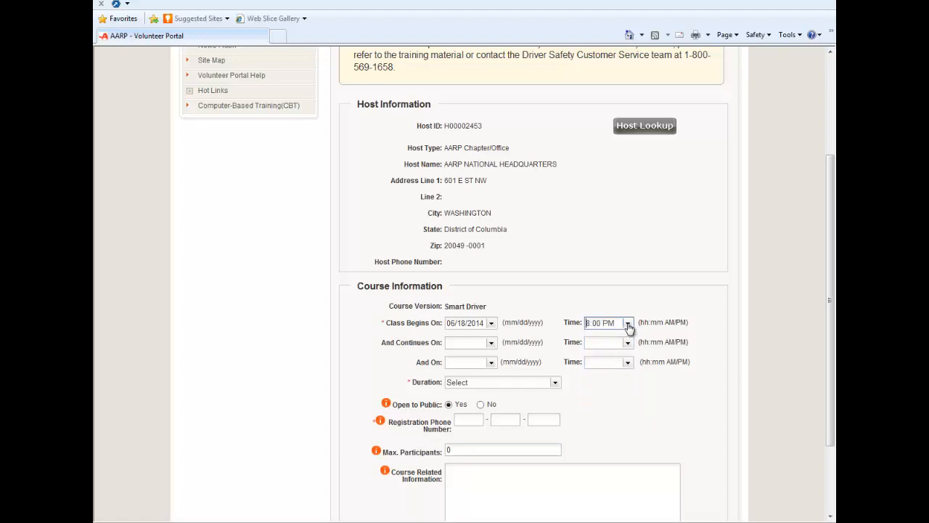
click(628, 328)
click(616, 348)
Step: Leave And Continues On blank and set Duration to 4 Hours
click(492, 345)
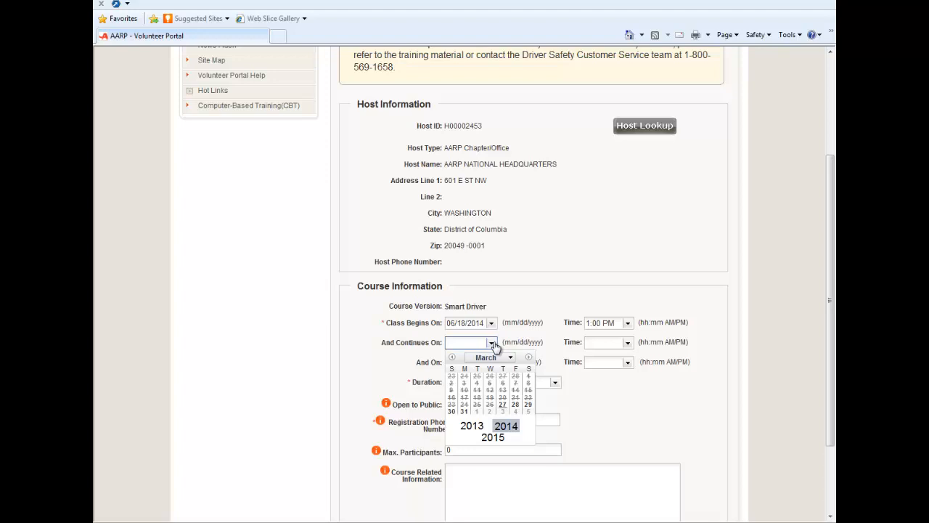
click(493, 344)
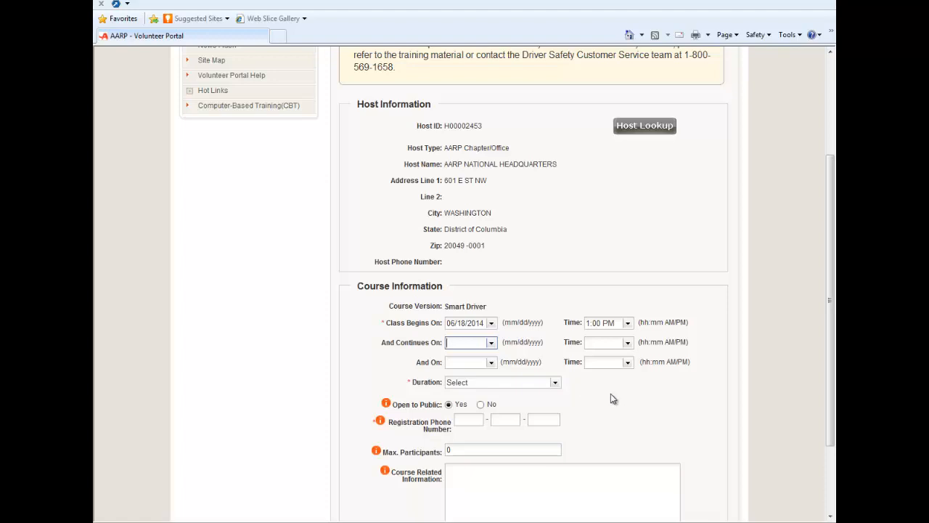
click(555, 382)
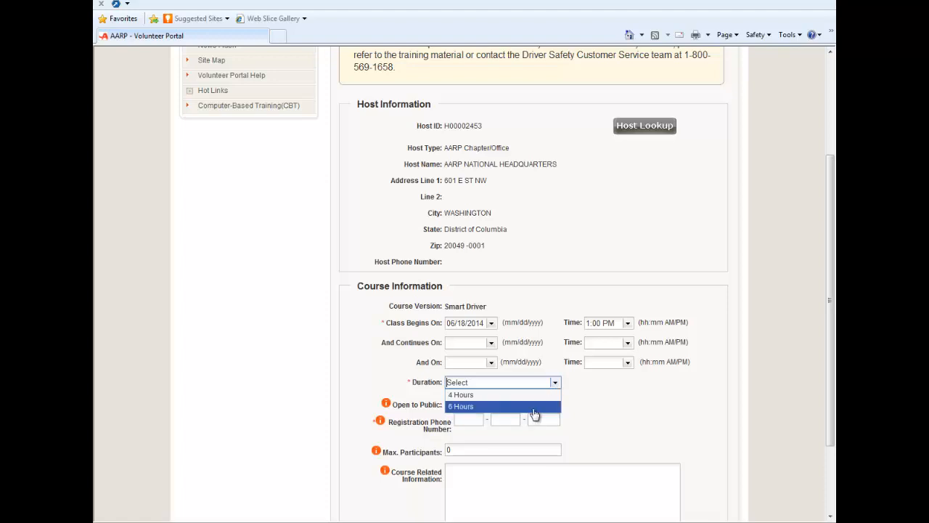
click(499, 395)
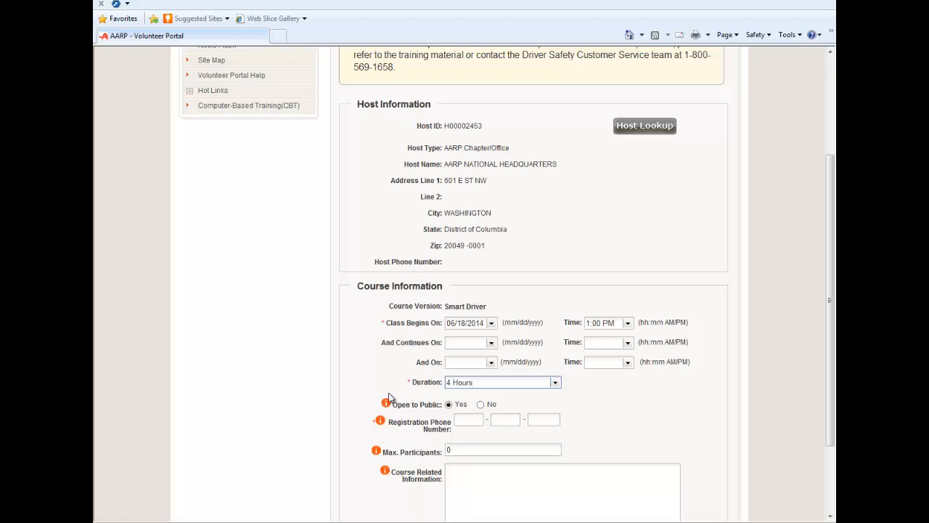
mouse_move(386, 405)
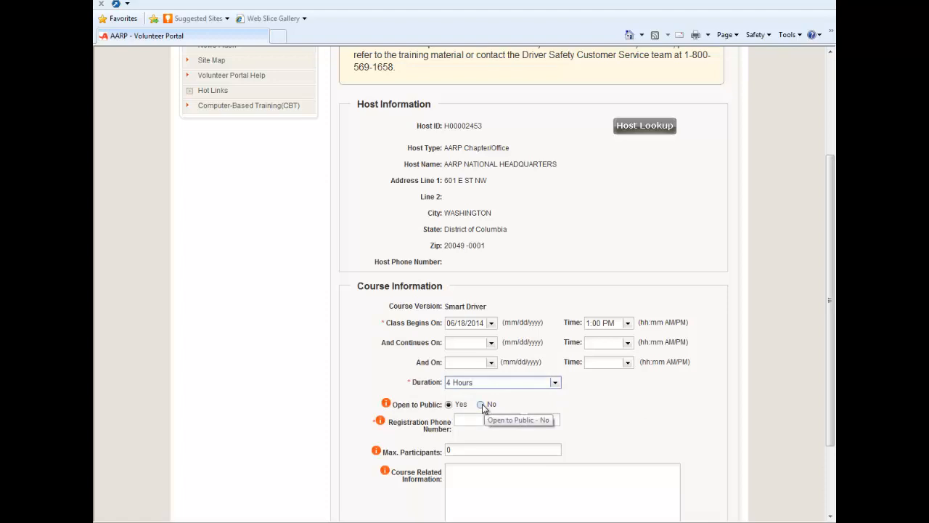
Step: Keep Open to Public at Yes and enter the three-part registration phone number
click(482, 404)
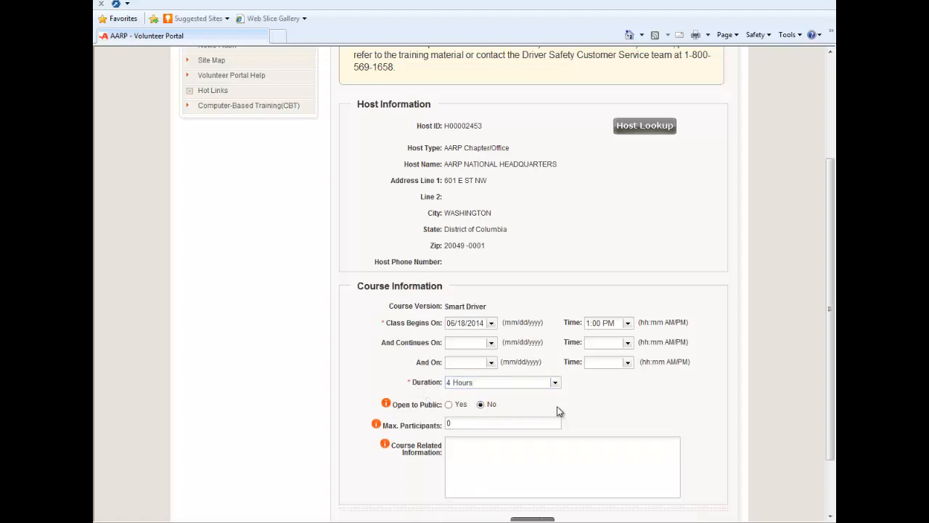
click(449, 404)
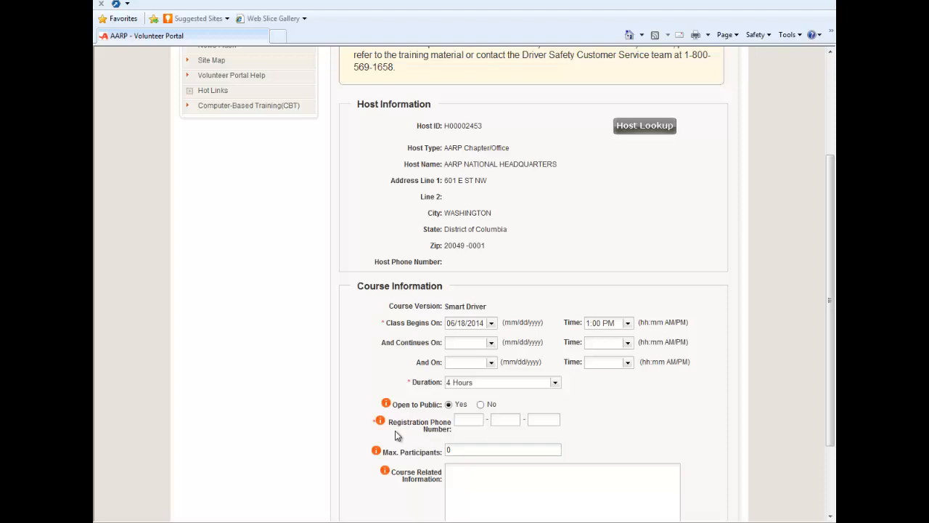
click(465, 418)
key(Tab)
key(Tab)
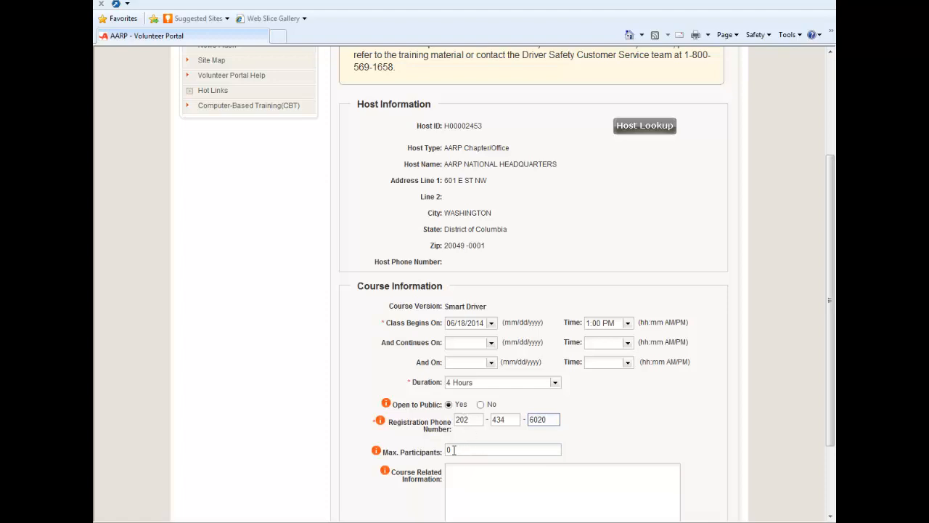
Step: Change Max. Participants from 0 to 20
click(452, 450)
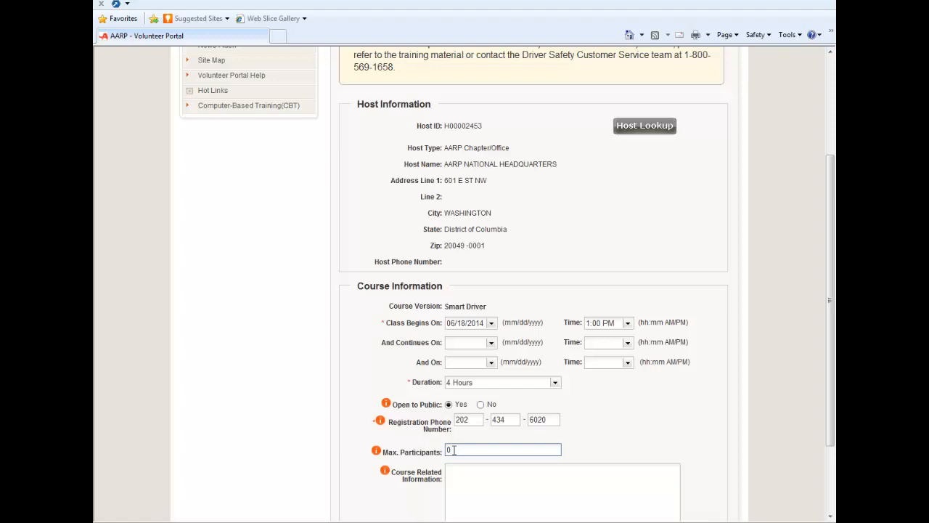
key(BackSpace)
text(20)
scroll(597, 403, down, 2)
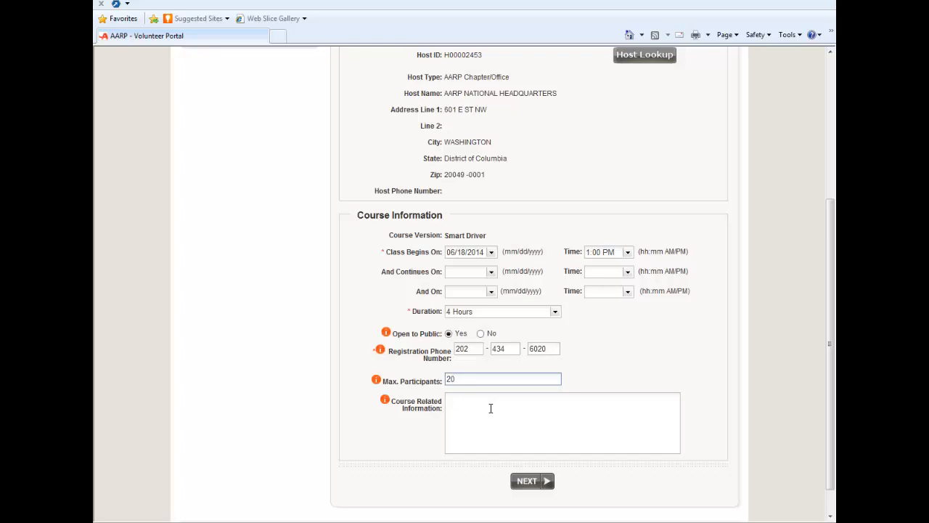
Step: Add 'bring a lunch' as Course Related Information and submit the course for review
click(491, 408)
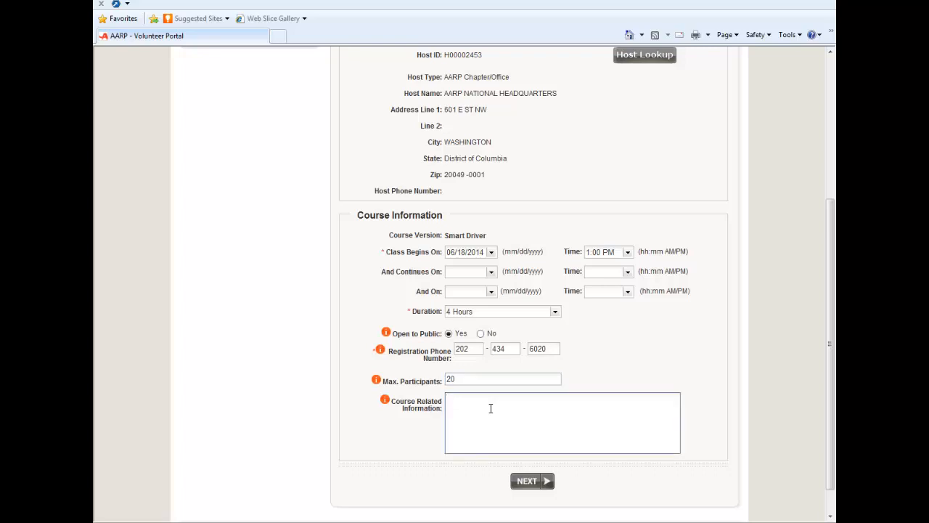
text(bring a lunch)
scroll(730, 419, up, 2)
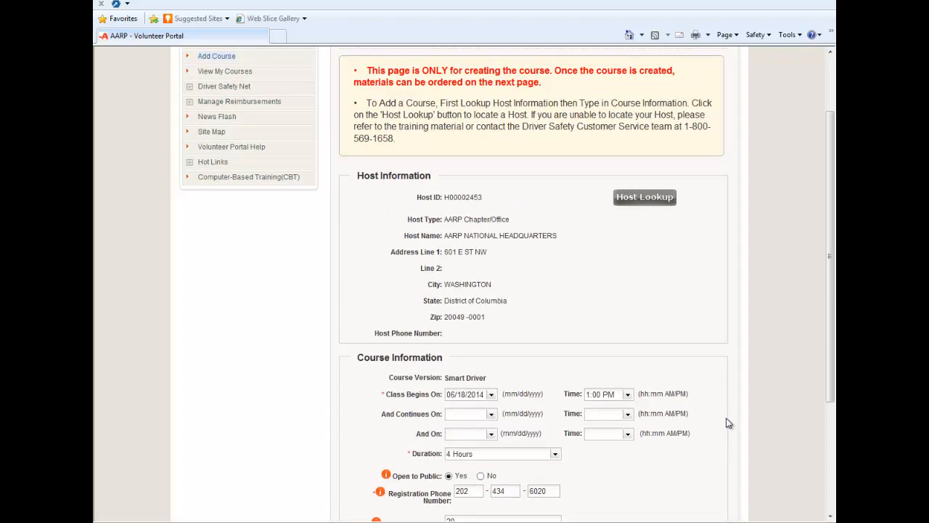
scroll(728, 423, down, 4)
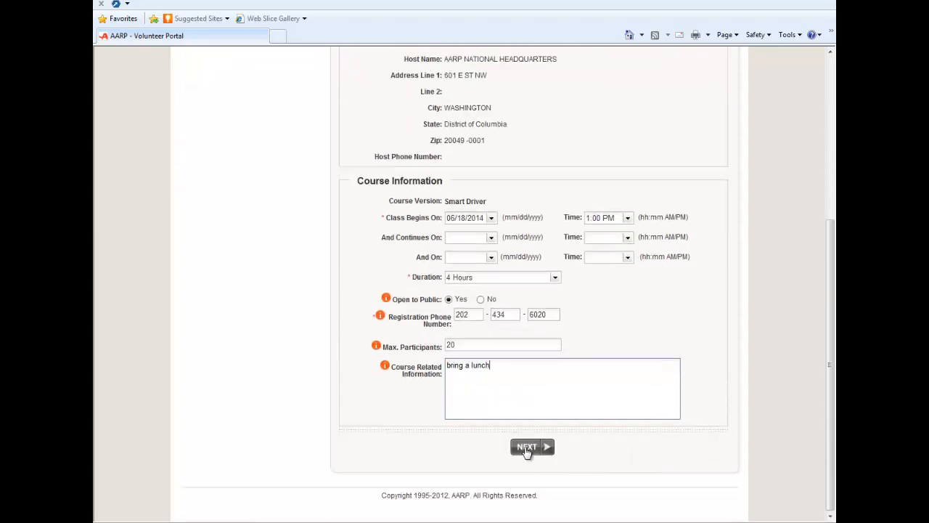
click(527, 448)
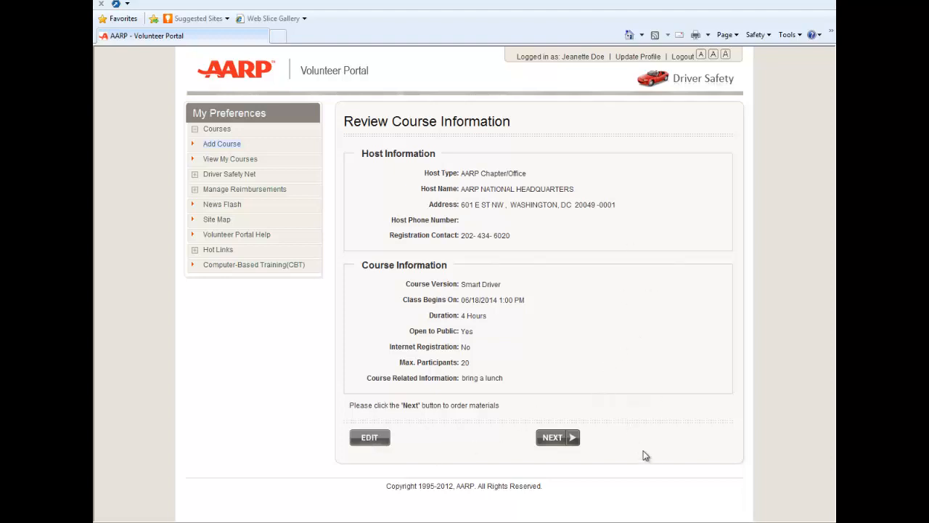
Step: Continue from Review Course Information to Order Course Materials for Smart Driver
click(549, 439)
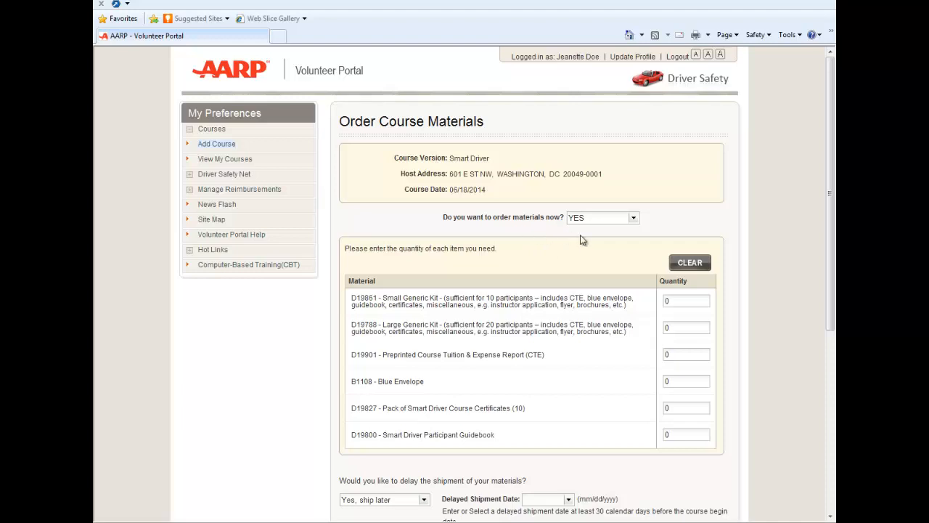
click(634, 218)
click(623, 242)
Step: Set Large Generic Kit D19788 quantity to 1 and dismiss the included-materials notice
click(673, 327)
key(BackSpace)
text(1)
click(576, 465)
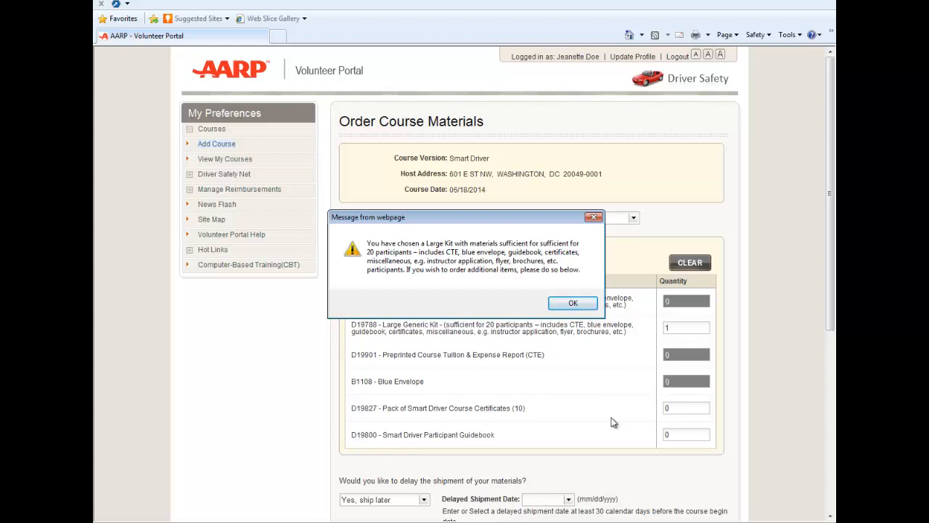
click(570, 303)
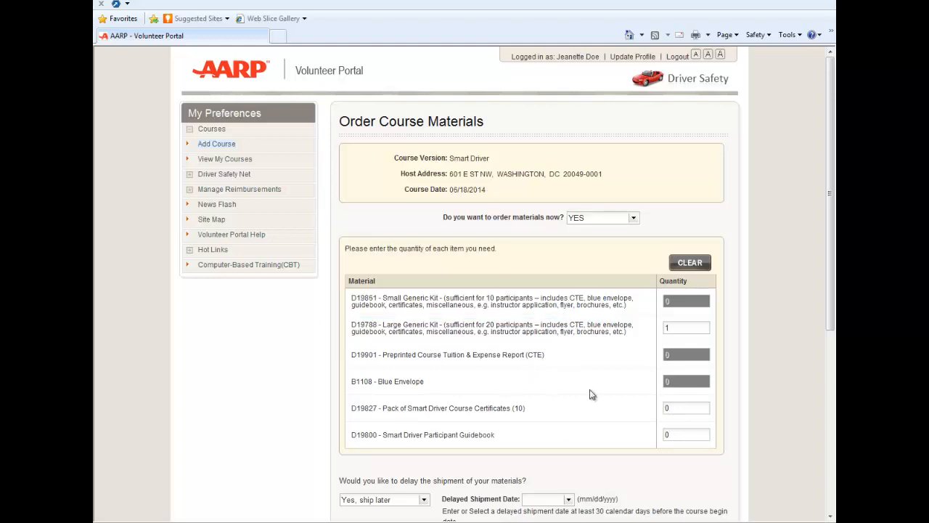
Step: Enter 5 Smart Driver Participant Guidebooks and 1 pack of Course Certificates
scroll(590, 396, down, 2)
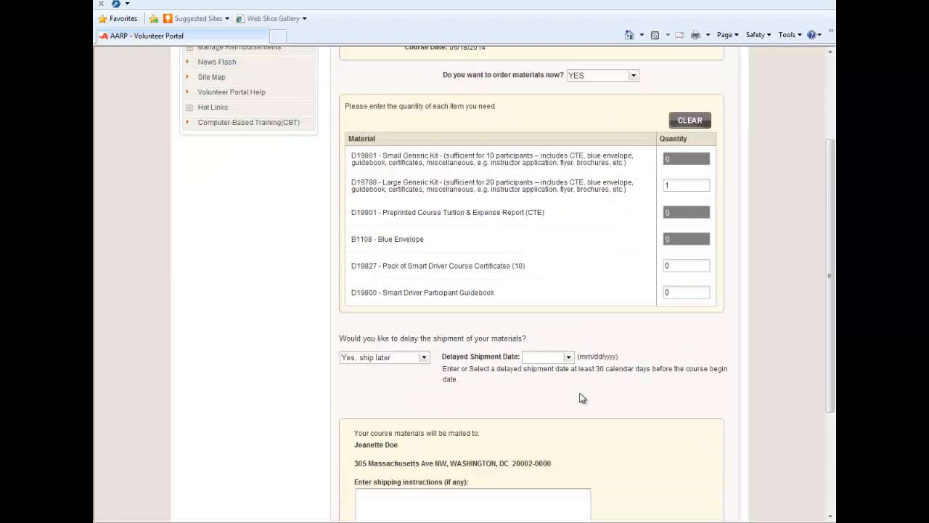
double_click(666, 292)
text(5)
double_click(693, 265)
text(1)
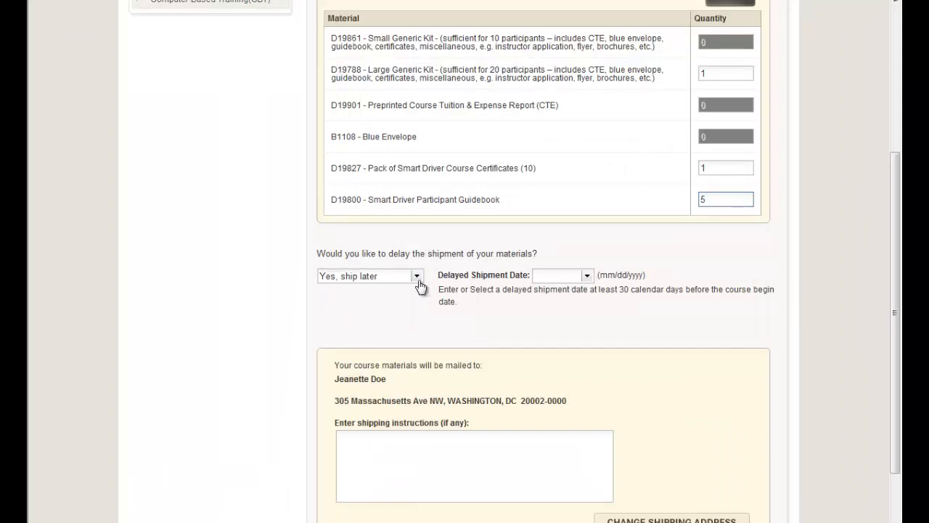
Step: Toggle shipment delay to 'No, ship now' then back to 'Yes, ship later' (3/27/2014)
click(415, 278)
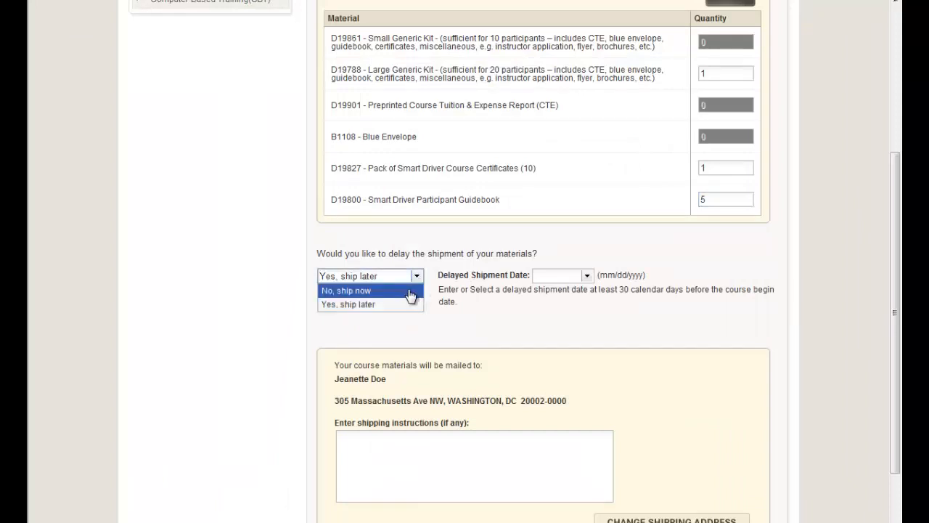
click(411, 292)
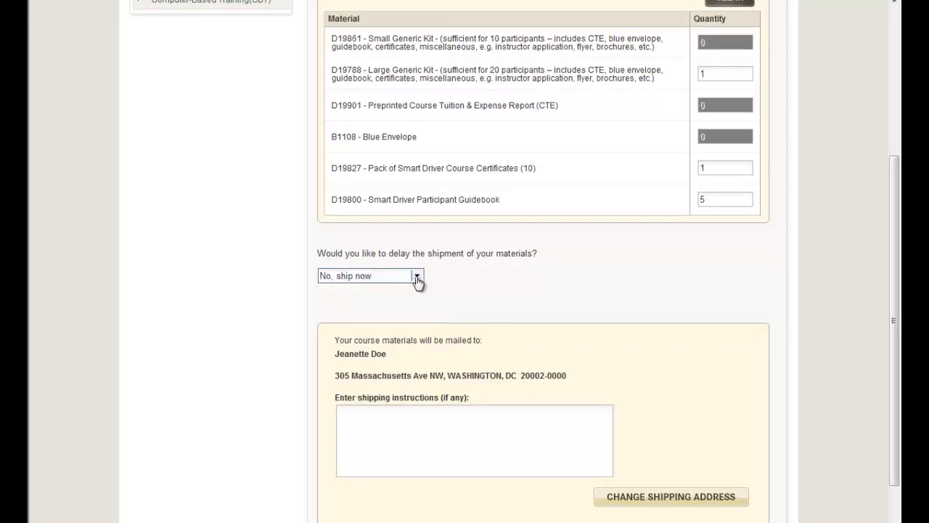
click(416, 277)
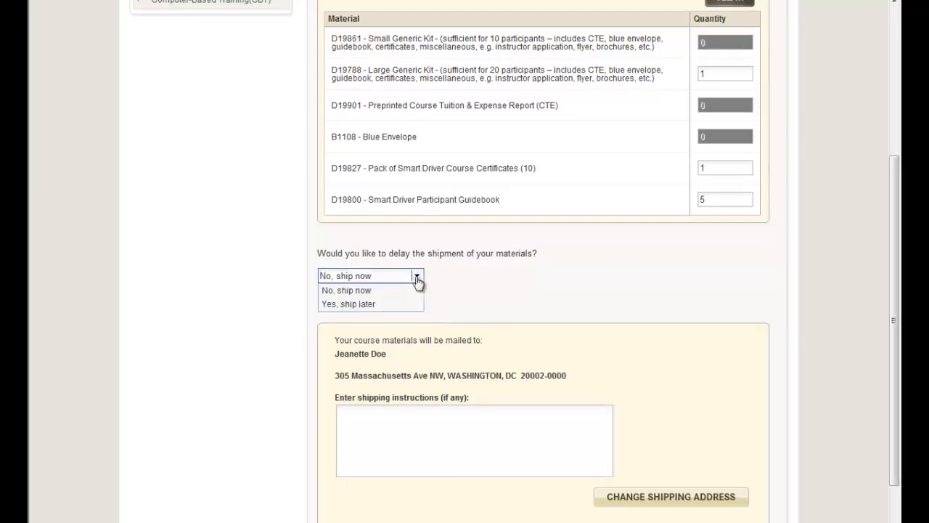
click(394, 303)
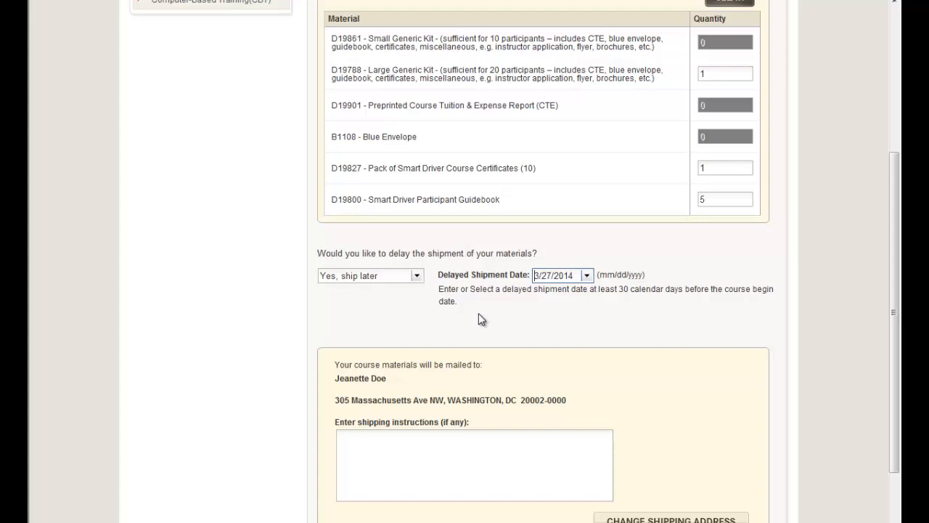
Step: Pick May 20, 2014 in the calendar as the materials' delayed shipment date
click(586, 276)
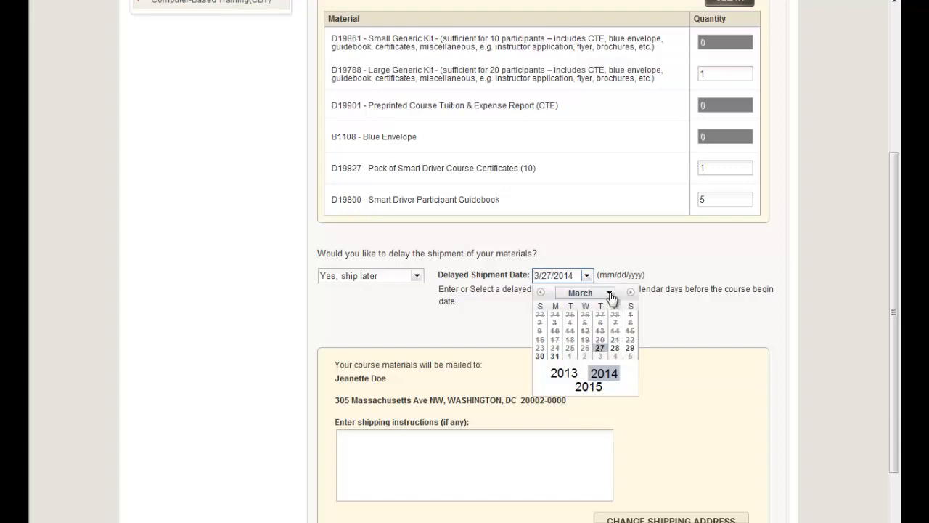
click(609, 292)
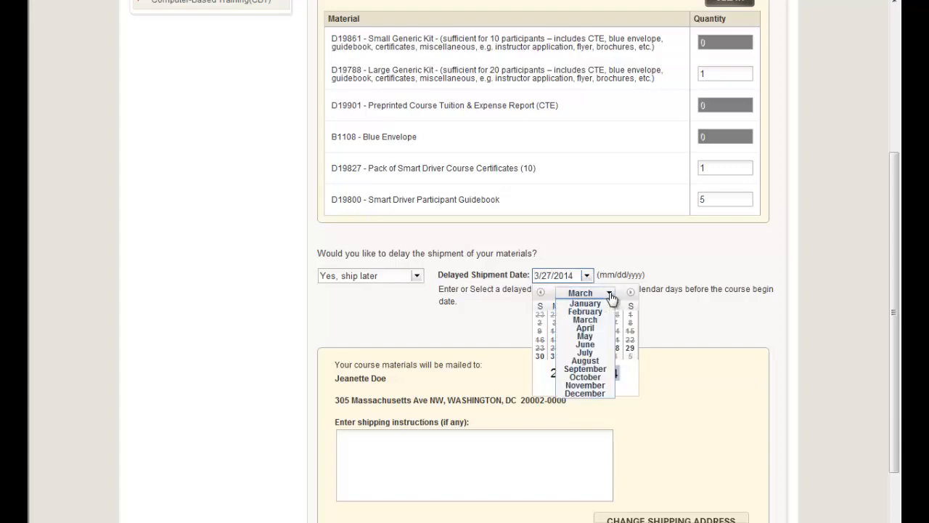
click(600, 345)
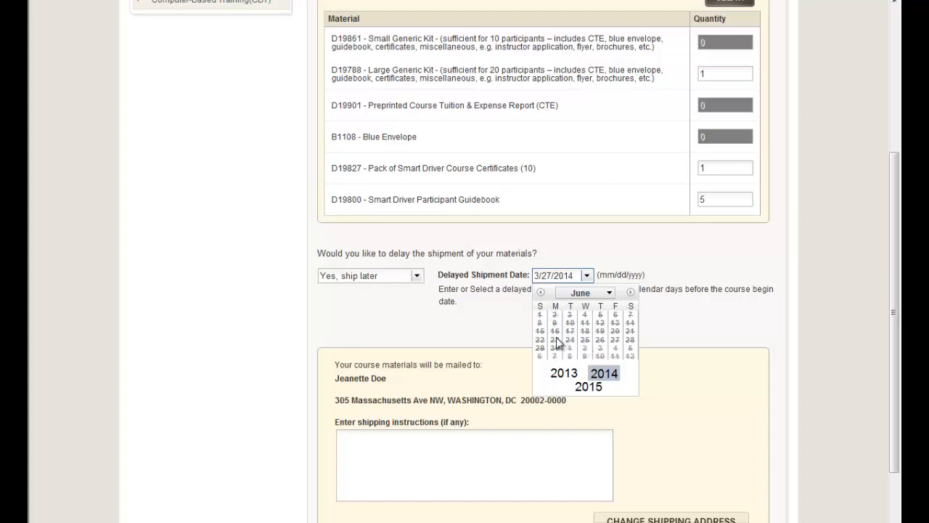
click(609, 296)
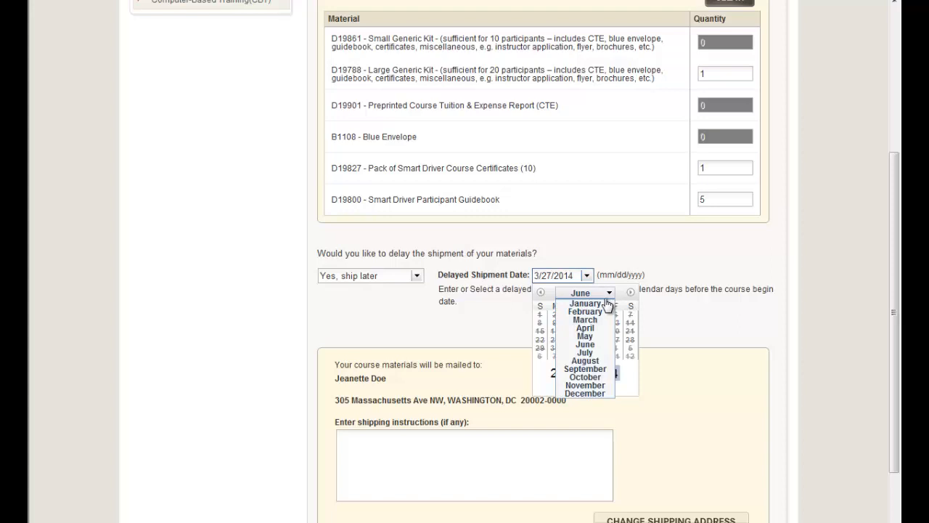
click(609, 338)
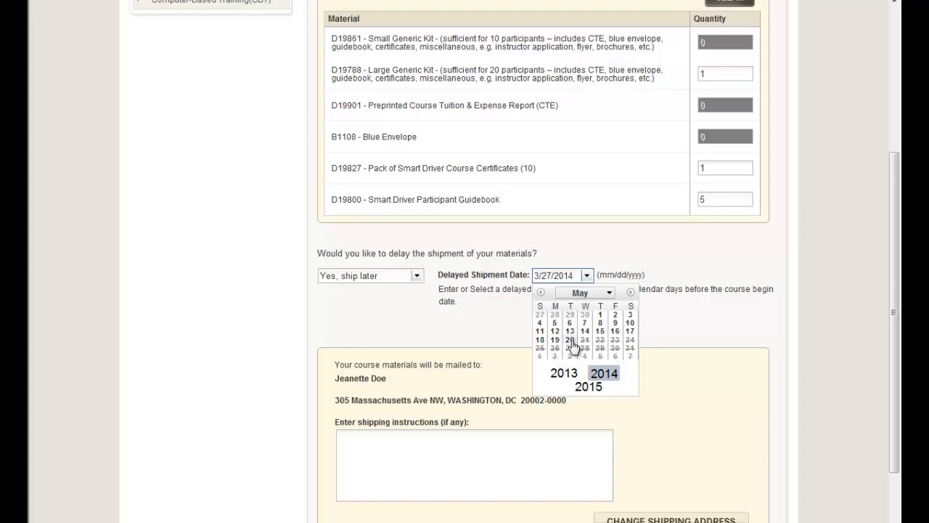
click(570, 341)
scroll(620, 381, down, 1)
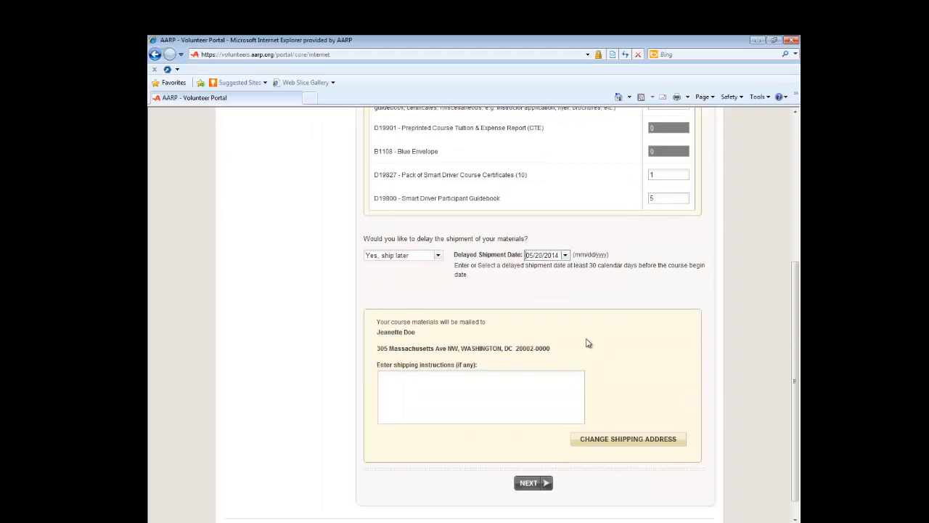
Step: Change the Address Line 1 house number to 650 and update the shipping address
click(600, 440)
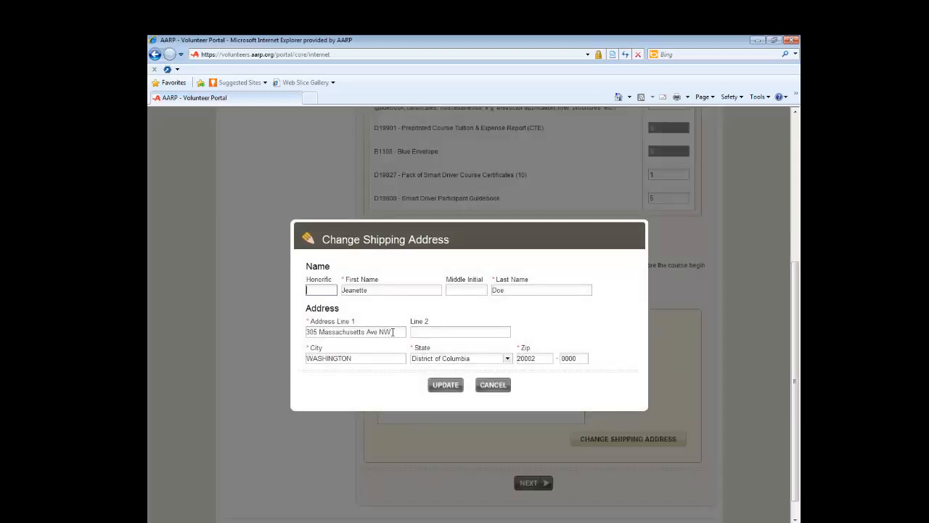
drag(317, 331, 302, 334)
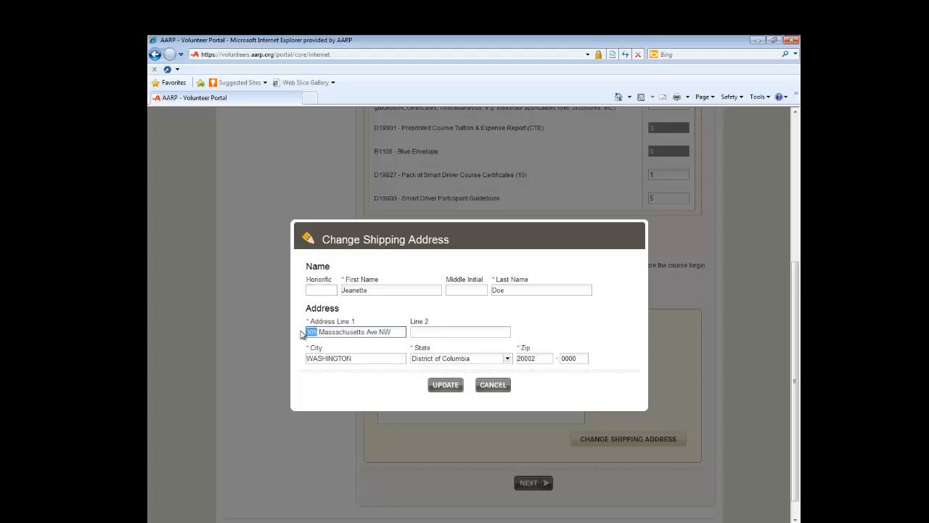
text(650)
click(443, 389)
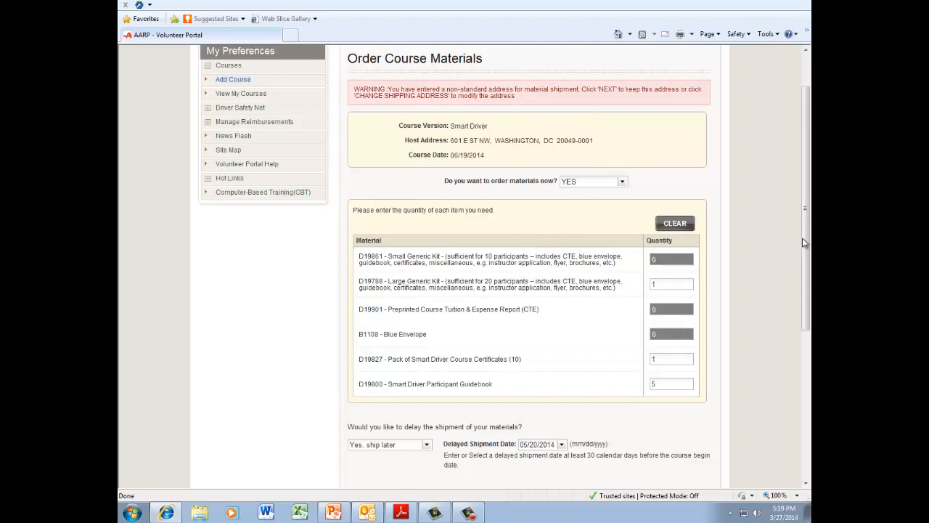
Step: Accept the corrected non-standard address and continue to the order review
drag(804, 237, 754, 373)
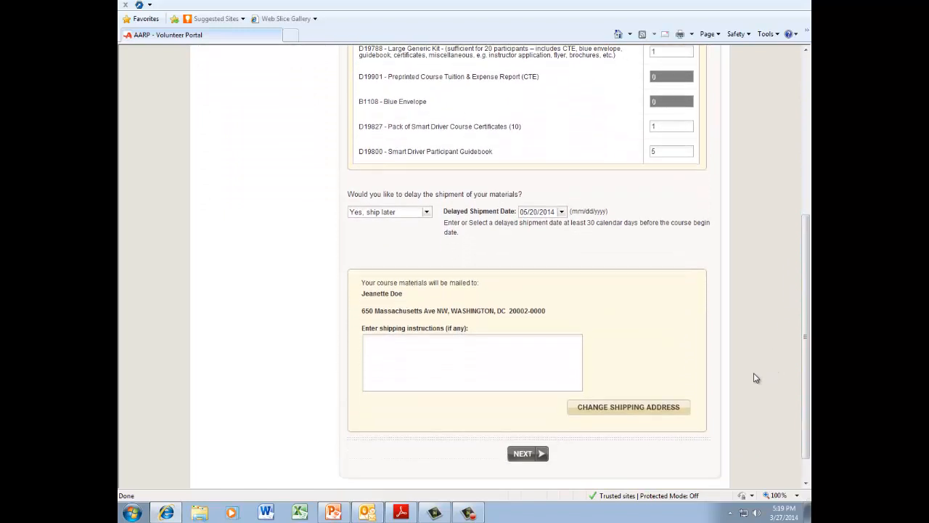
click(520, 456)
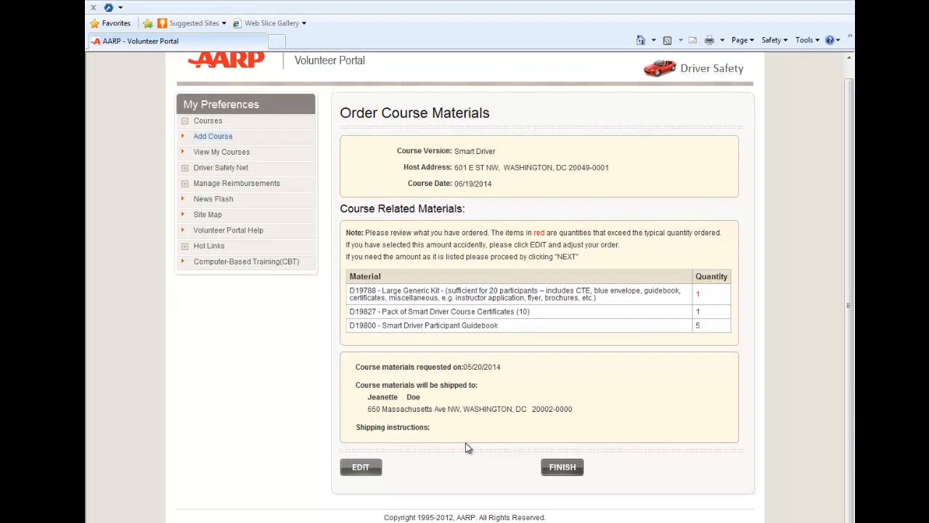
Step: Finish the materials order to create the Smart Driver course, then expand Hot Links
click(577, 471)
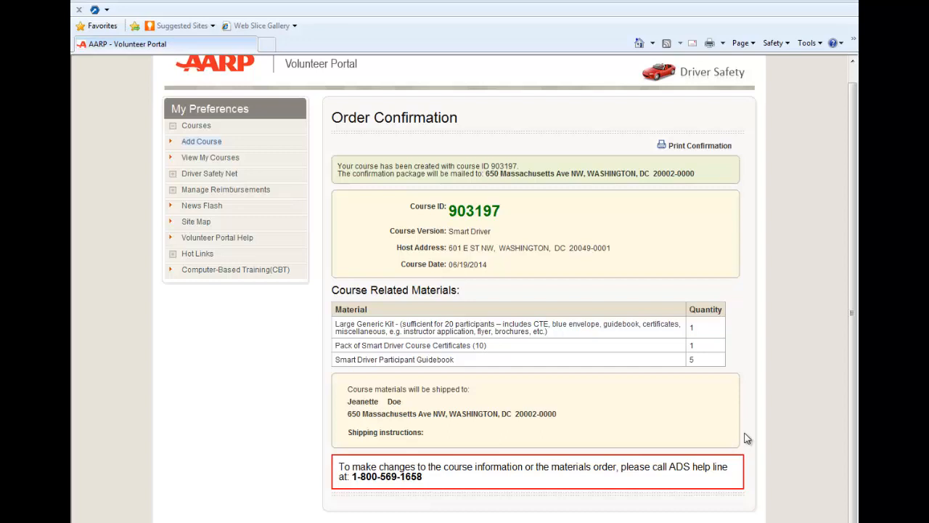
click(186, 254)
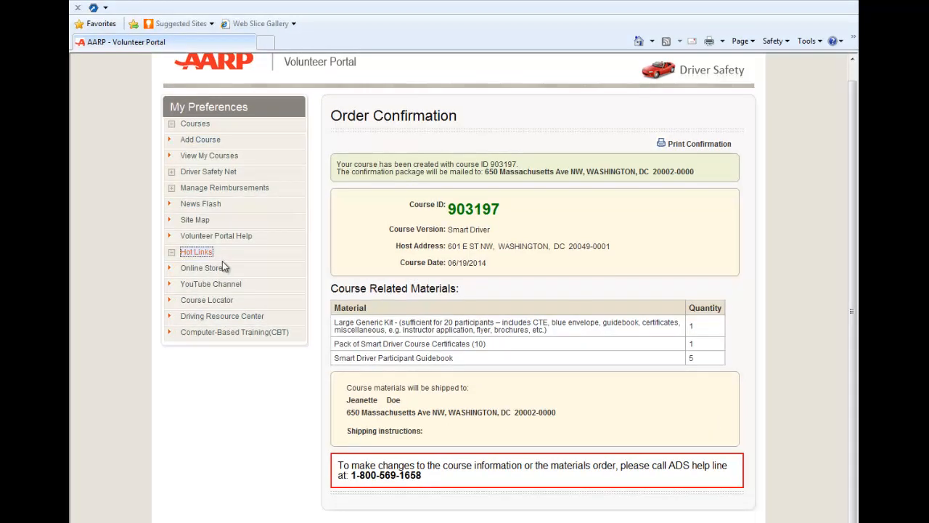
Step: Open the Course Locator full-screen and search for classroom courses near ZIP 20049
click(204, 307)
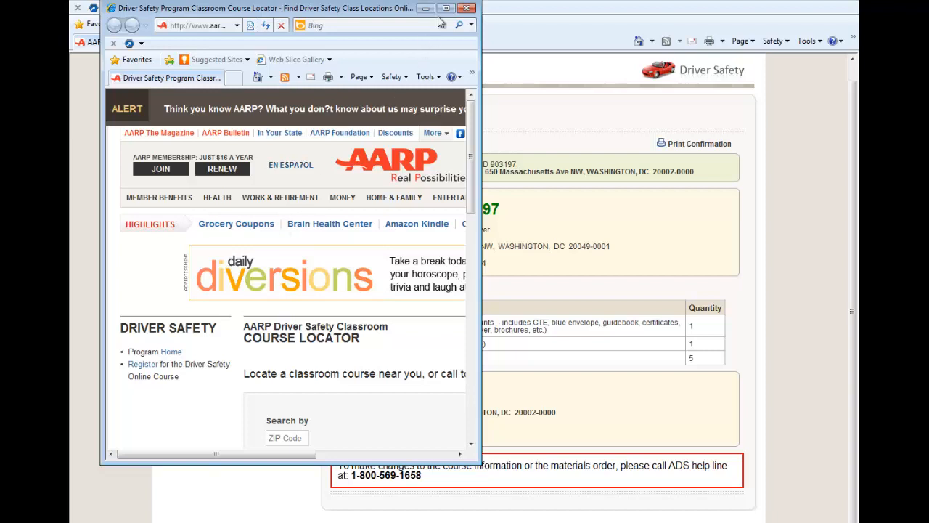
click(446, 9)
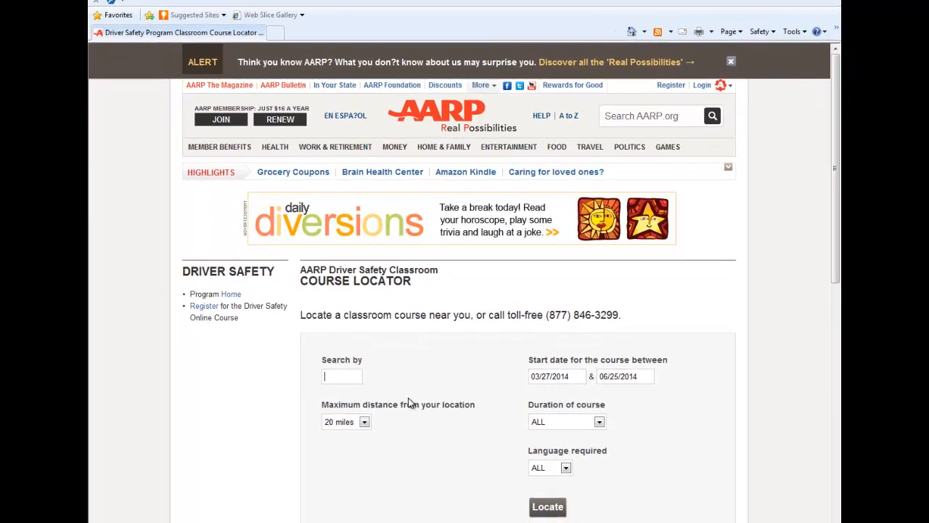
text(20049)
click(555, 509)
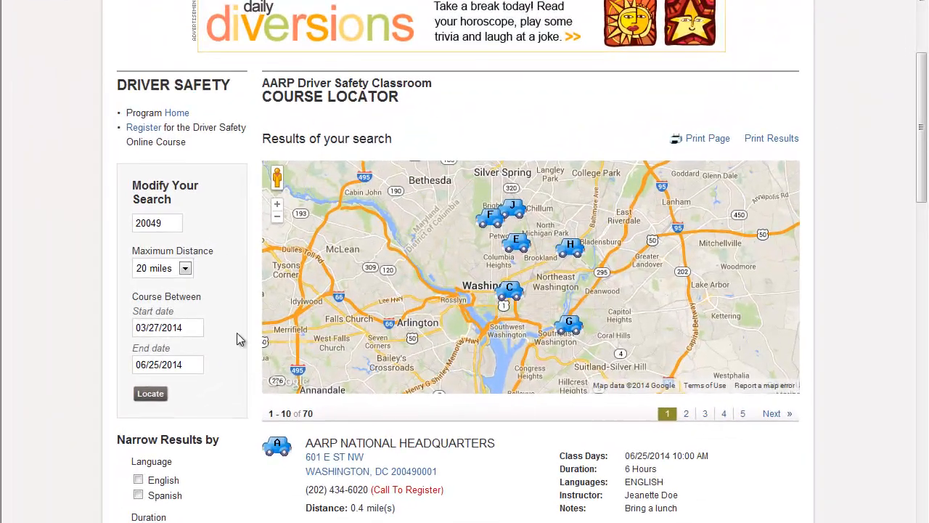